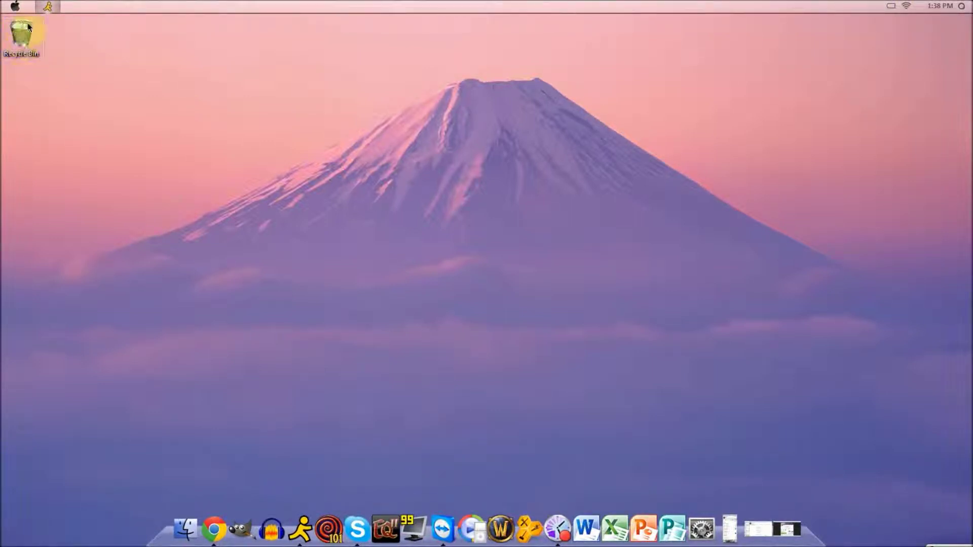
Step: From Computer, browse the Desktop, Downloads, recent places, Documents, Pictures and Videos folders
left_click(183, 522)
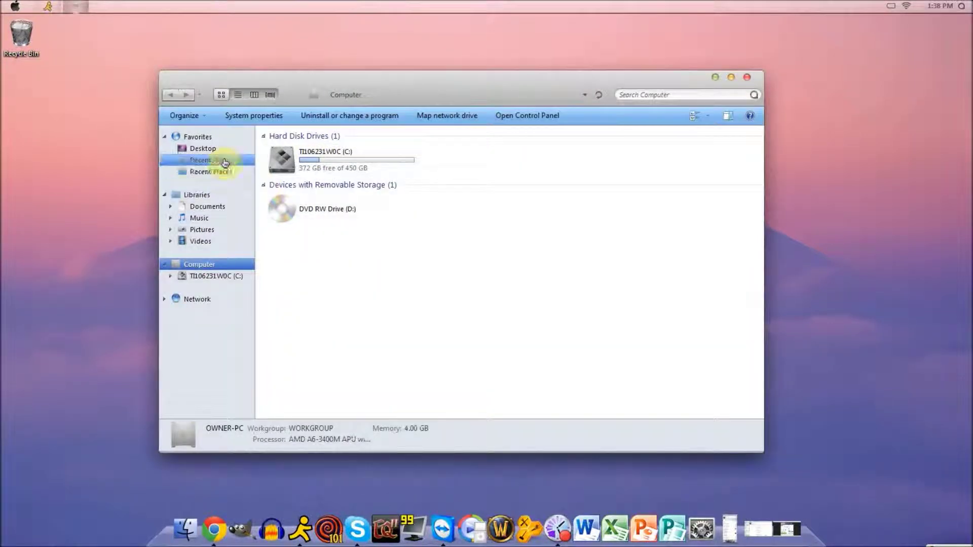
left_click(221, 150)
left_click(219, 160)
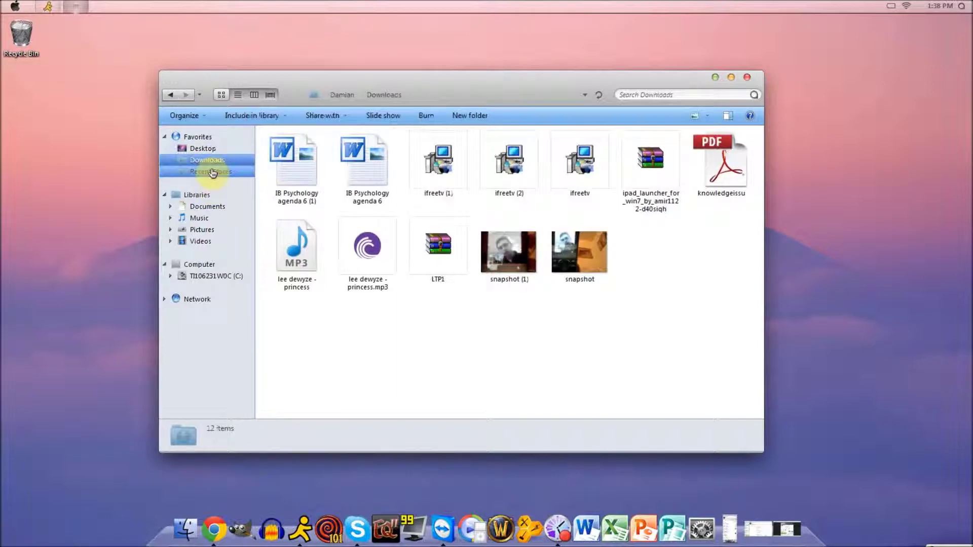
left_click(211, 172)
left_click(200, 150)
left_click(205, 207)
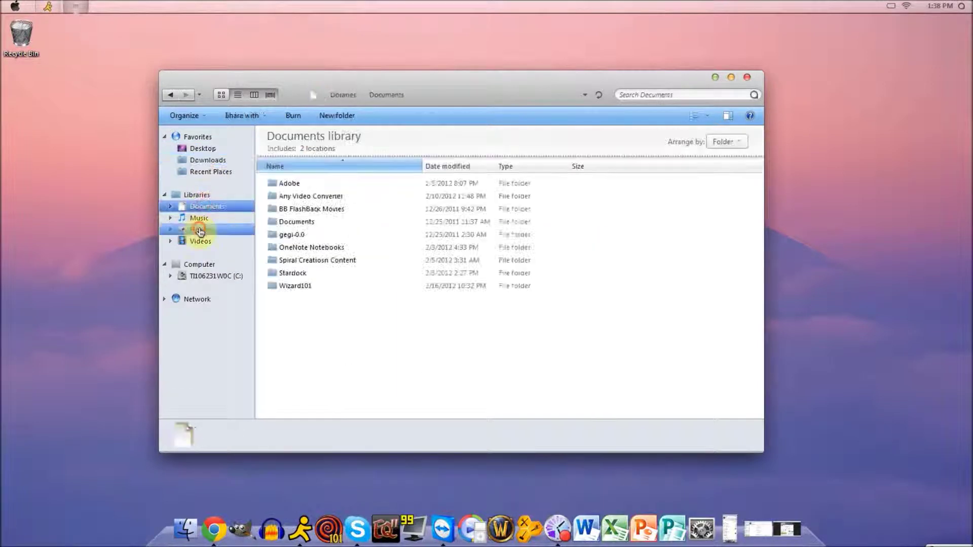
left_click(202, 229)
left_click(200, 241)
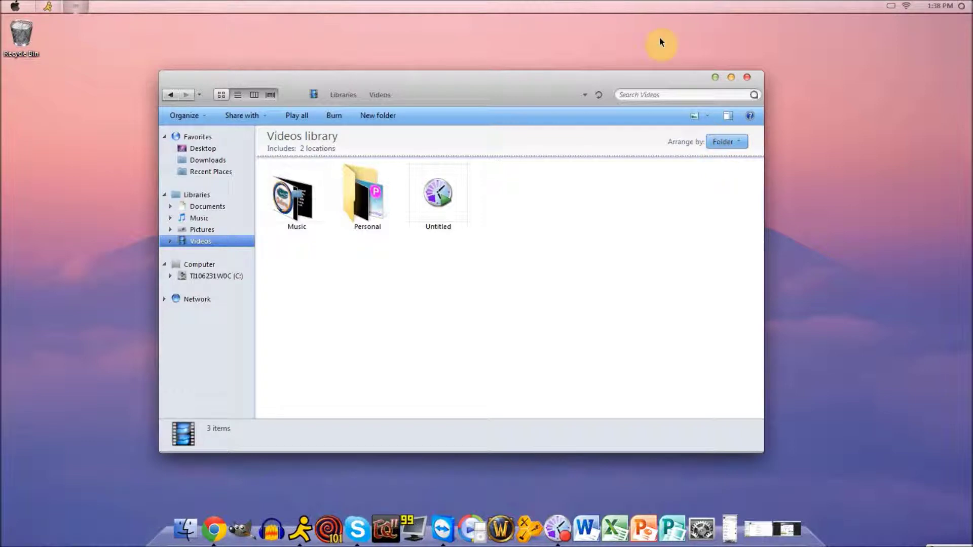
Step: Move the Explorer window, look at Network and Desktop, then close Explorer
left_click_drag(454, 74, 494, 66)
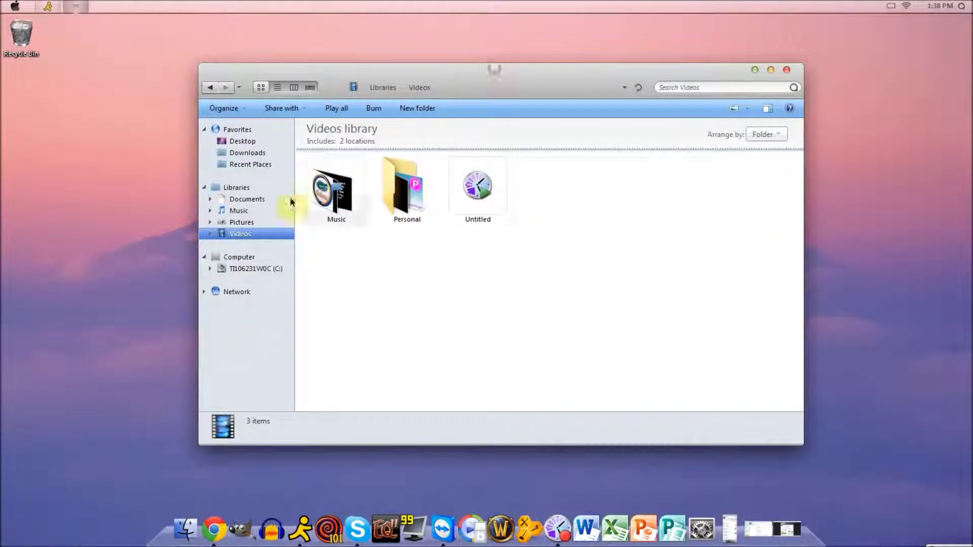
left_click(236, 292)
left_click(245, 141)
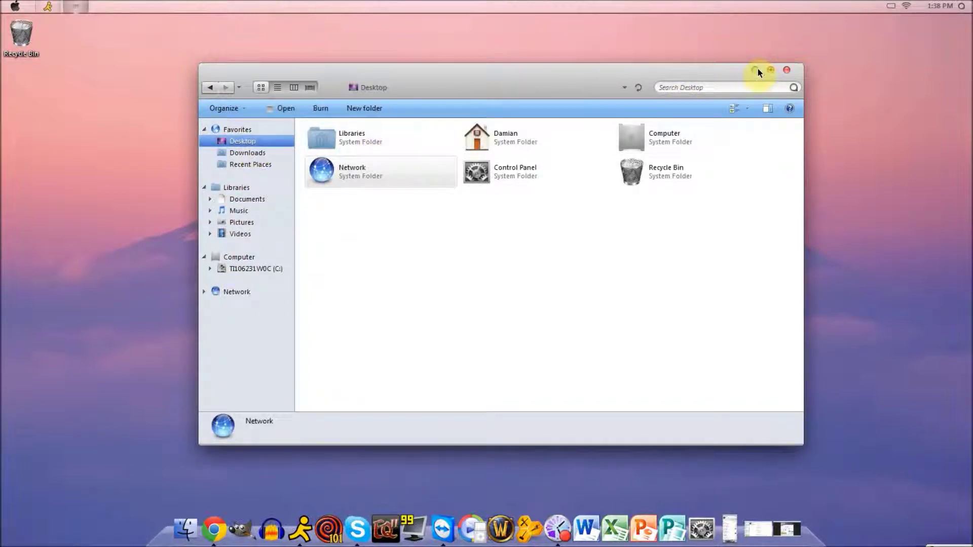
left_click(784, 68)
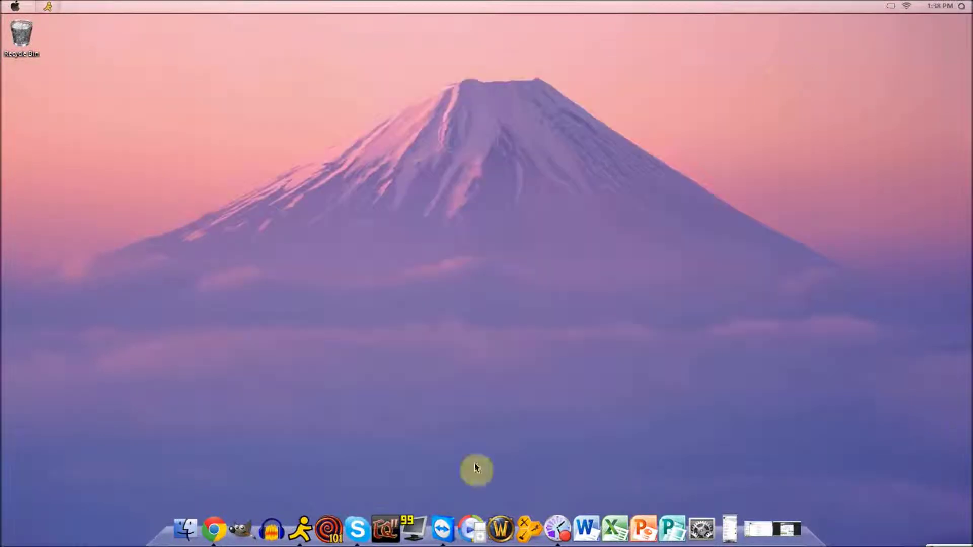
Step: Bring Chrome back from the dock and close the enlarged configuration screenshot
left_click(199, 542)
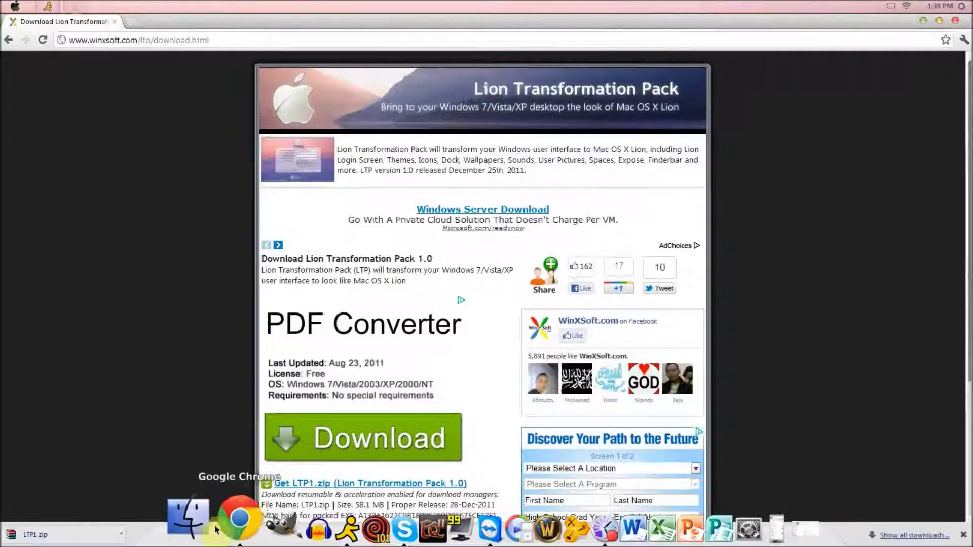
left_click(925, 23)
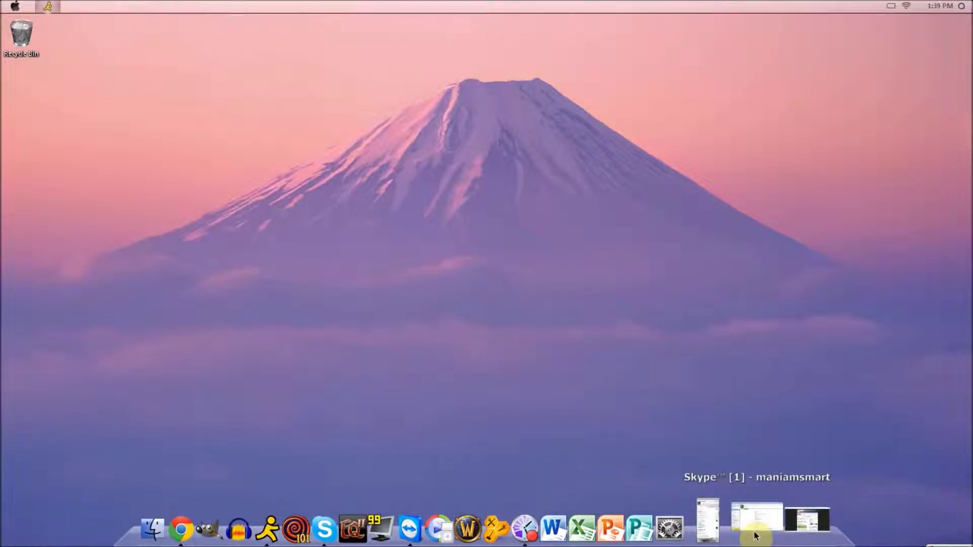
left_click(795, 522)
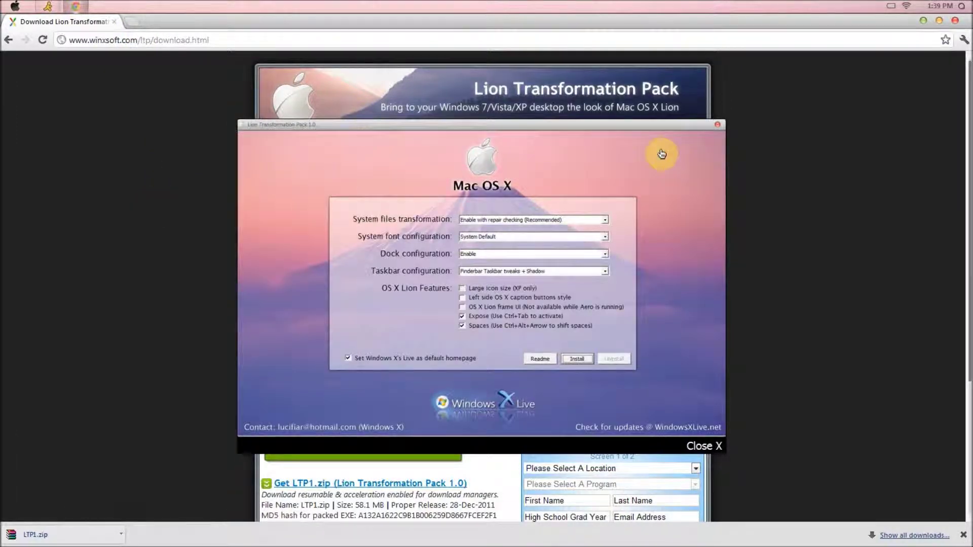
left_click(716, 129)
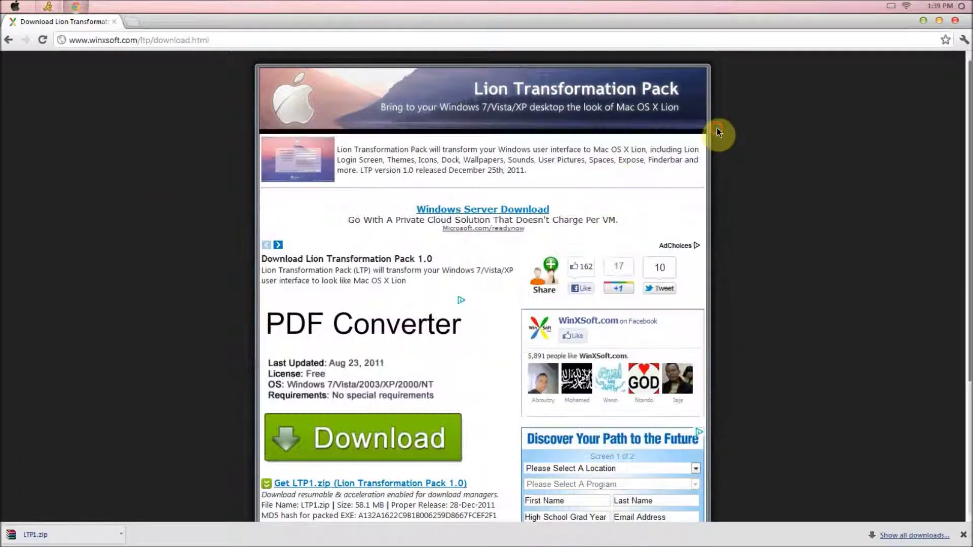
Step: Replace the old download page tab with a new tab and open the saved Lion Transformation Pack site
left_click(132, 22)
left_click(114, 23)
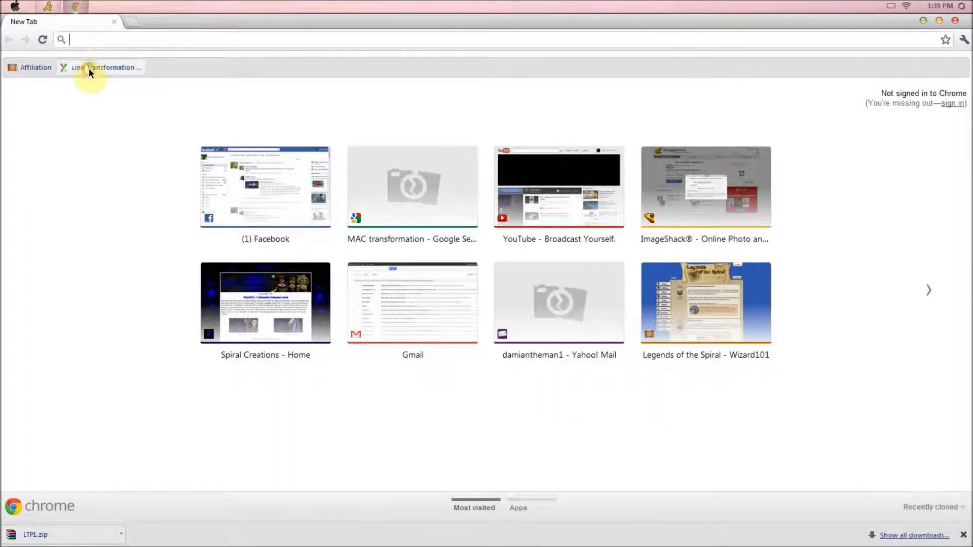
left_click(89, 67)
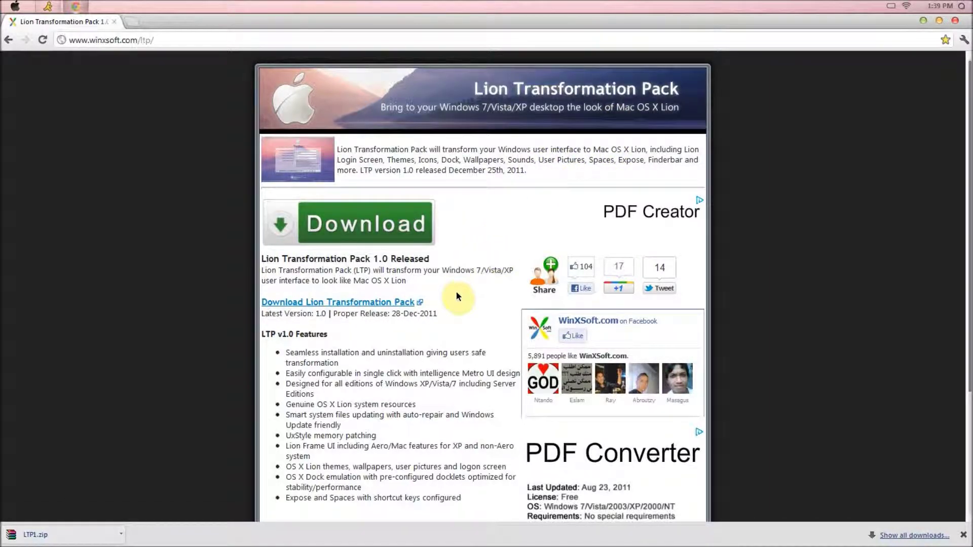
Step: Hide the downloads shelf and open the Download Lion Transformation Pack page, scrolling to the LTP1.zip link
scroll(456, 296, "down", 3)
scroll(456, 296, "up", 3)
left_click(964, 535)
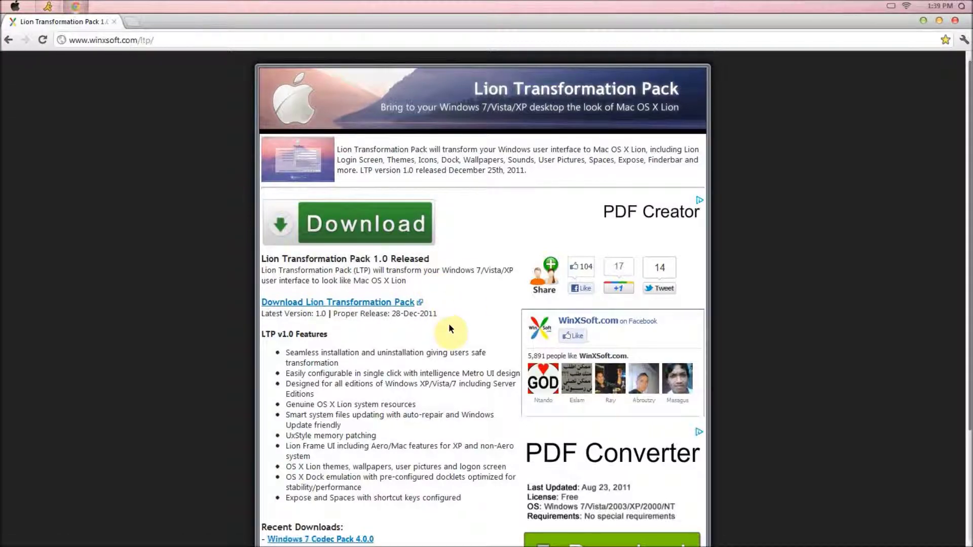
scroll(473, 235, "down", 3)
scroll(456, 254, "up", 3)
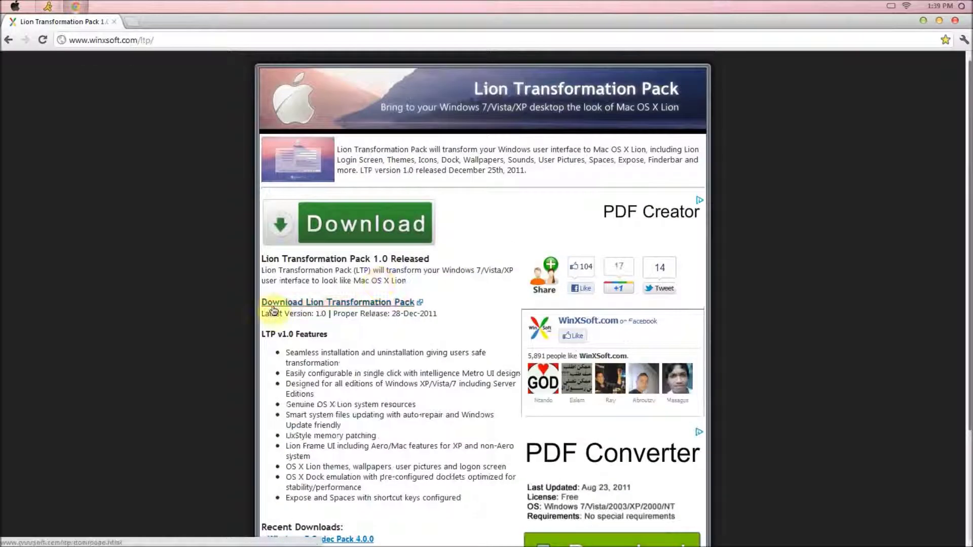
left_click(370, 303)
scroll(372, 305, "down", 2)
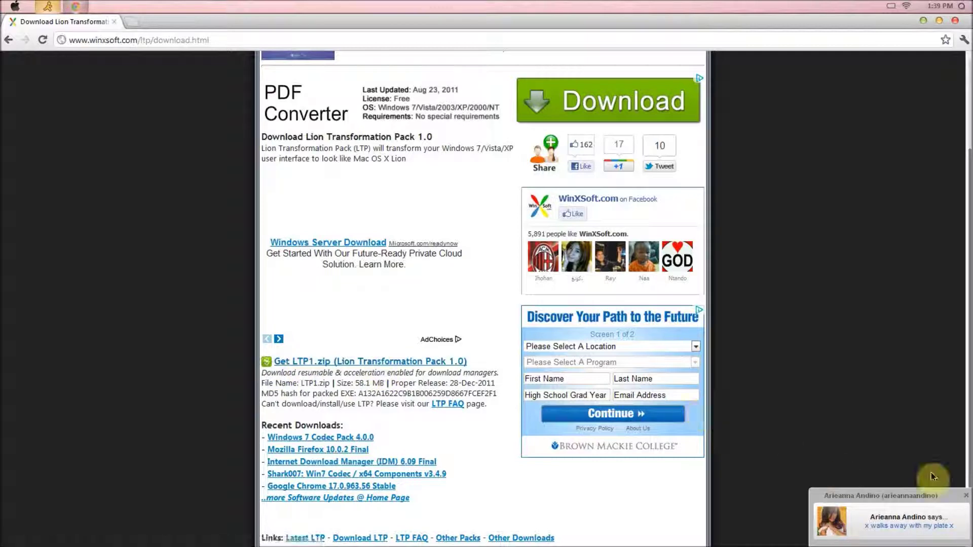
Step: Start a second LTP1.zip download, hide the downloads shelf, then un-maximize and minimize Chrome
left_click(965, 497)
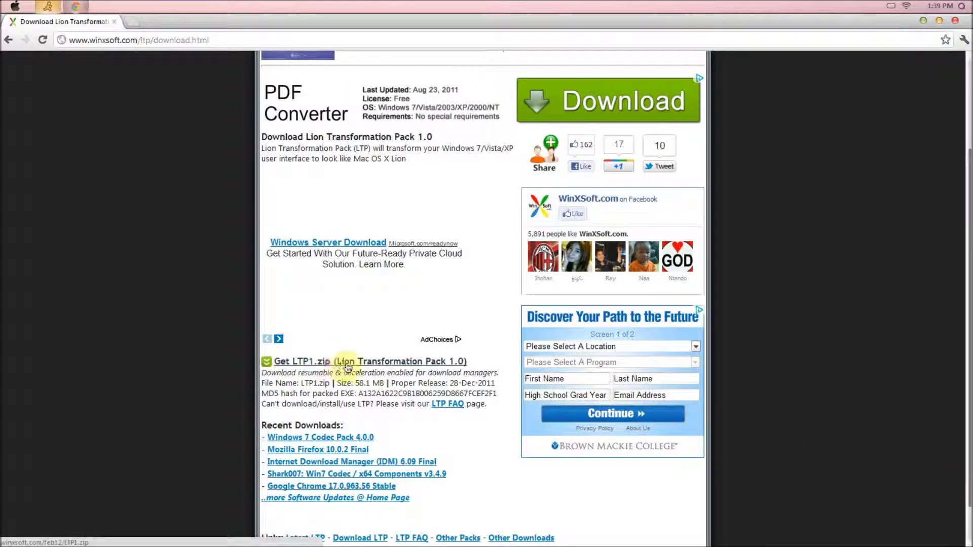
left_click(418, 363)
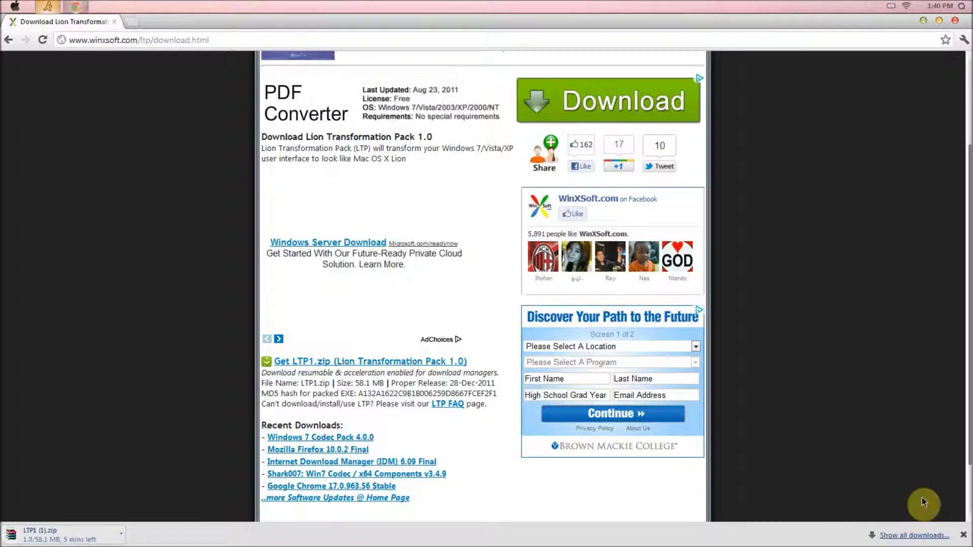
left_click(962, 535)
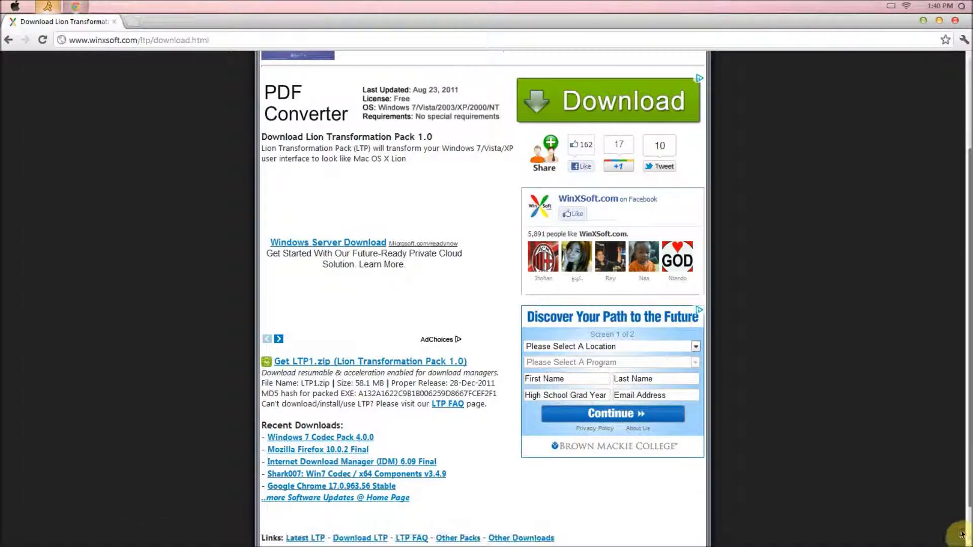
left_click(920, 20)
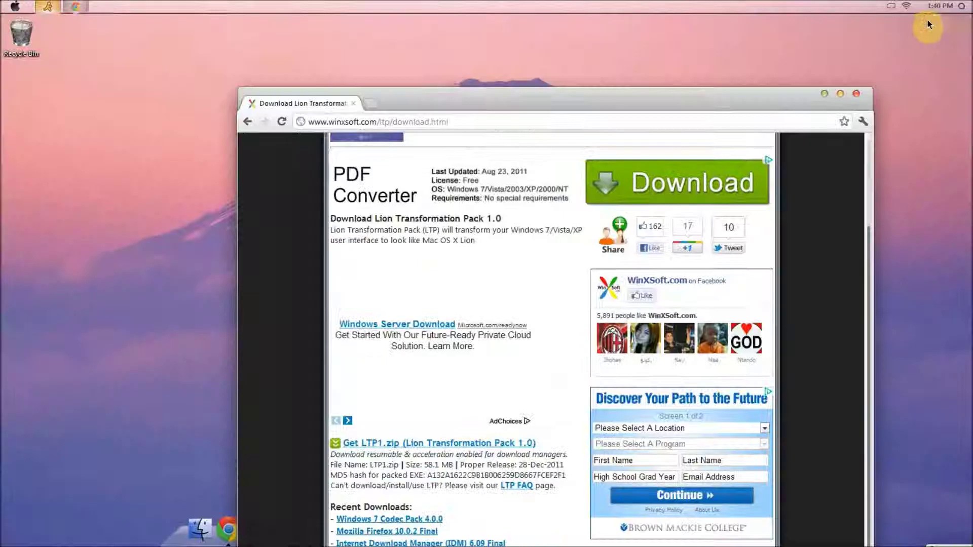
left_click(823, 93)
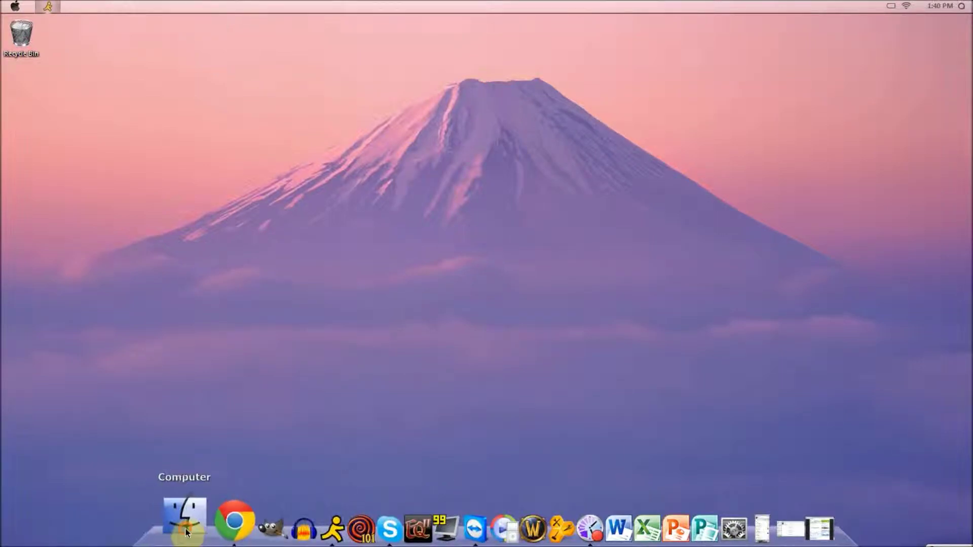
Step: Open LTP1.zip from the Downloads folder in WinRAR and dismiss the license reminder
left_click(186, 532)
left_click(269, 153)
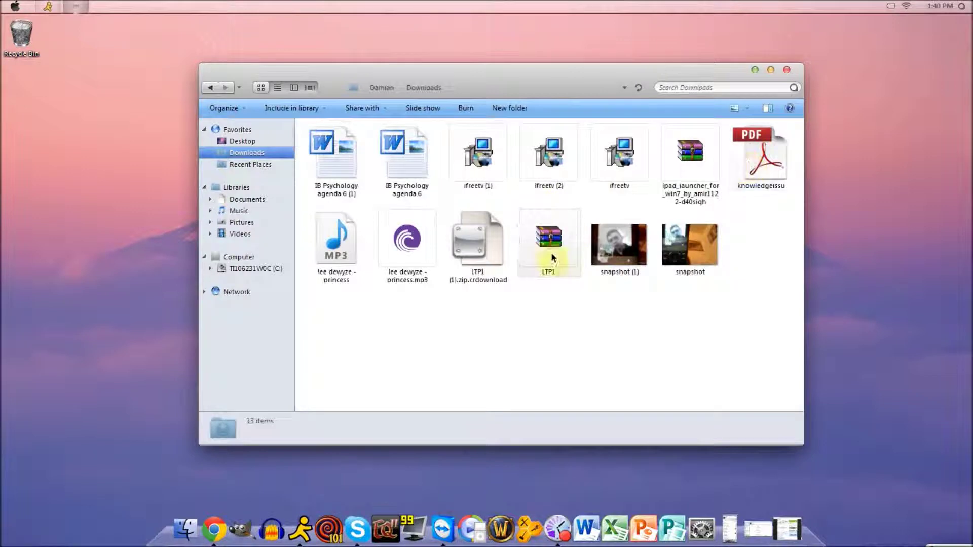
left_click(555, 284)
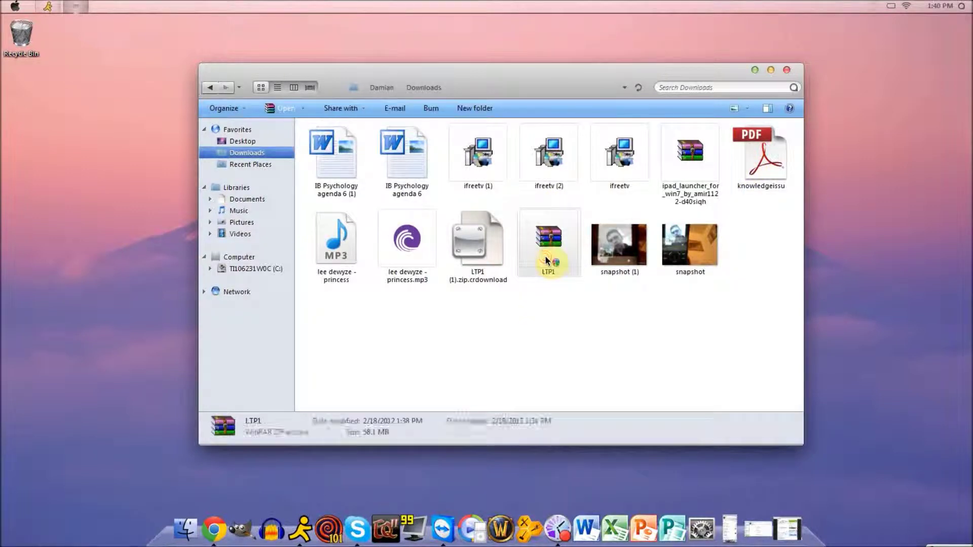
double_click(559, 239)
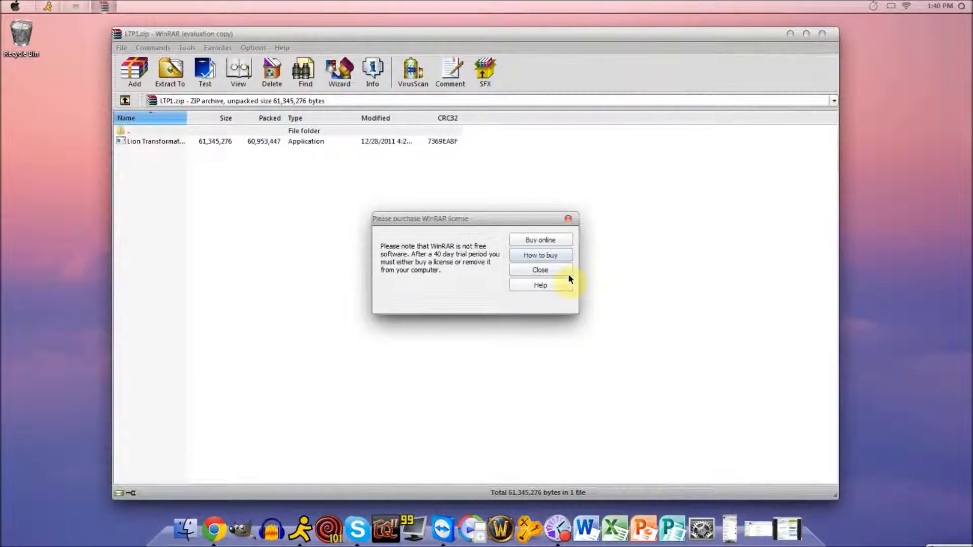
left_click(569, 275)
Step: Run the Lion Transformation Pack installer from the archive, then minimize WinRAR
left_click(153, 142)
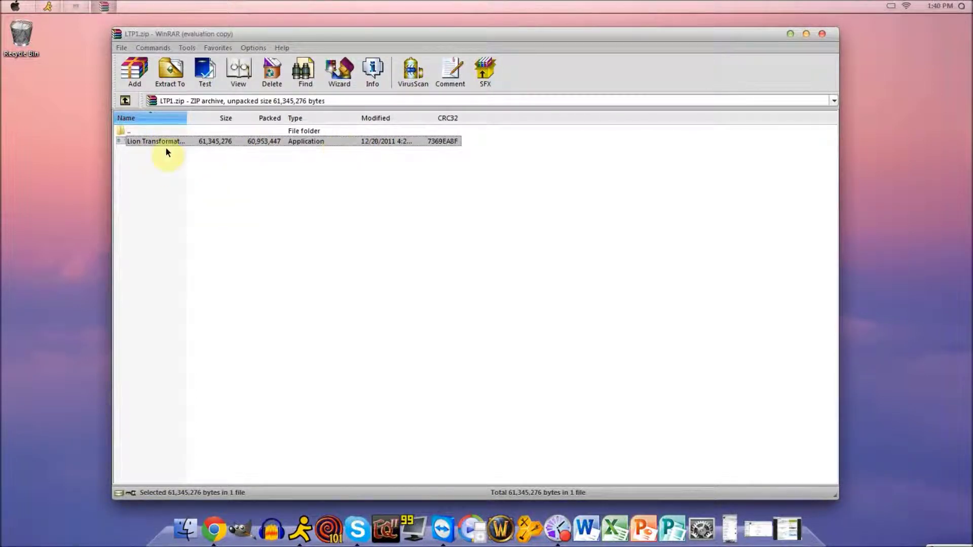
double_click(159, 141)
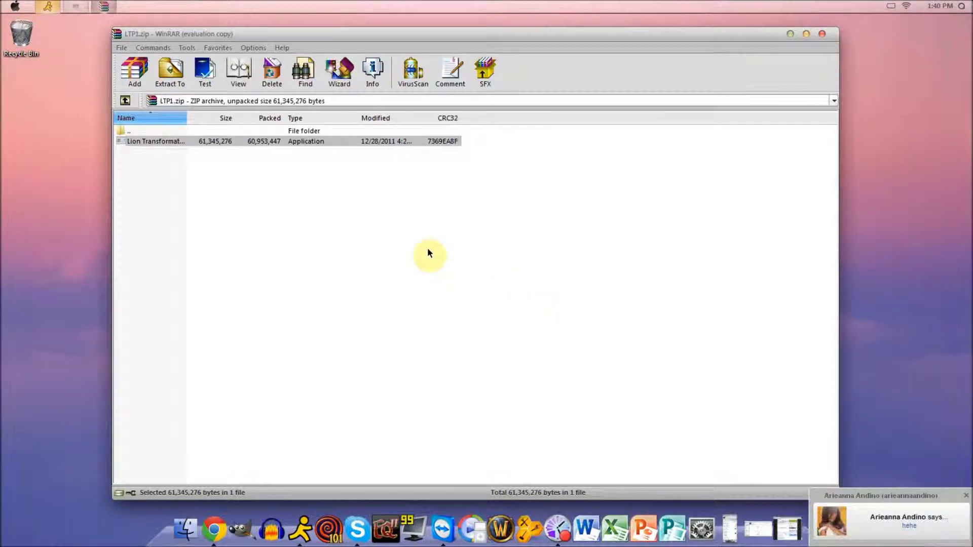
left_click(790, 34)
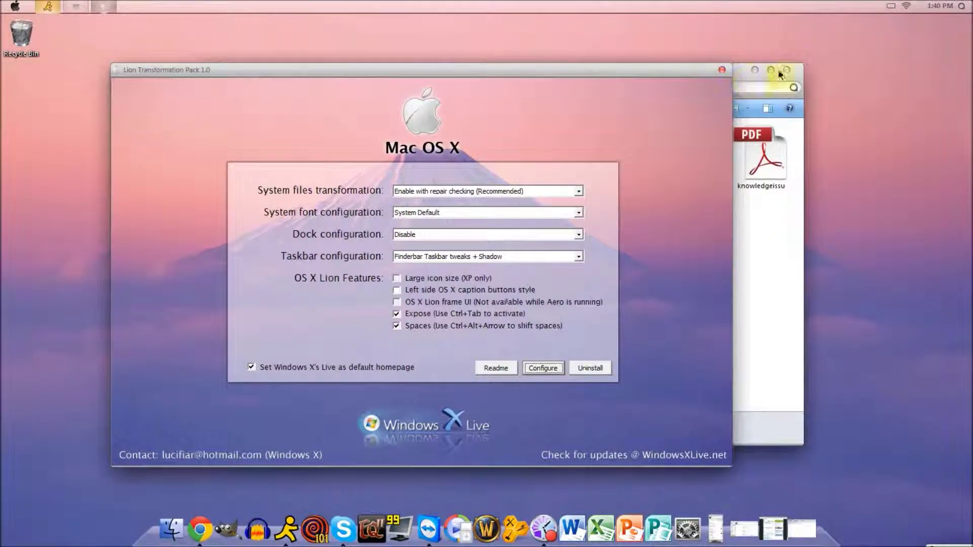
Step: Hide Explorer, move the setup window right, review the Dock configuration choices and open the Start menu
left_click(781, 74)
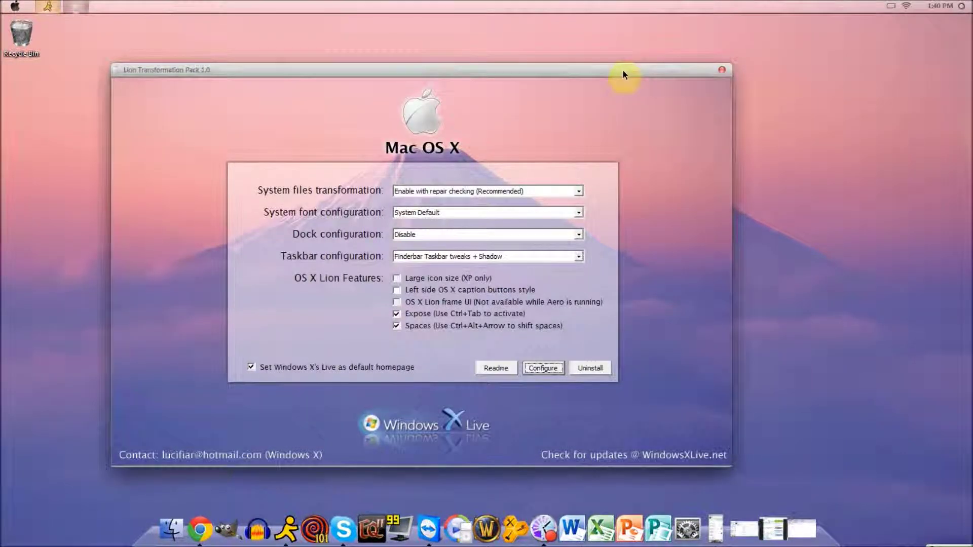
left_click_drag(623, 72, 712, 63)
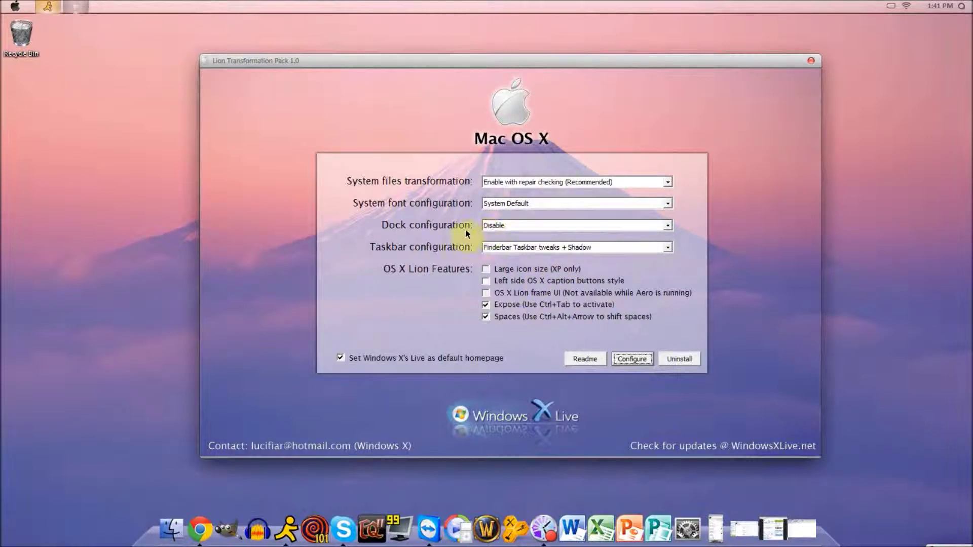
left_click(520, 227)
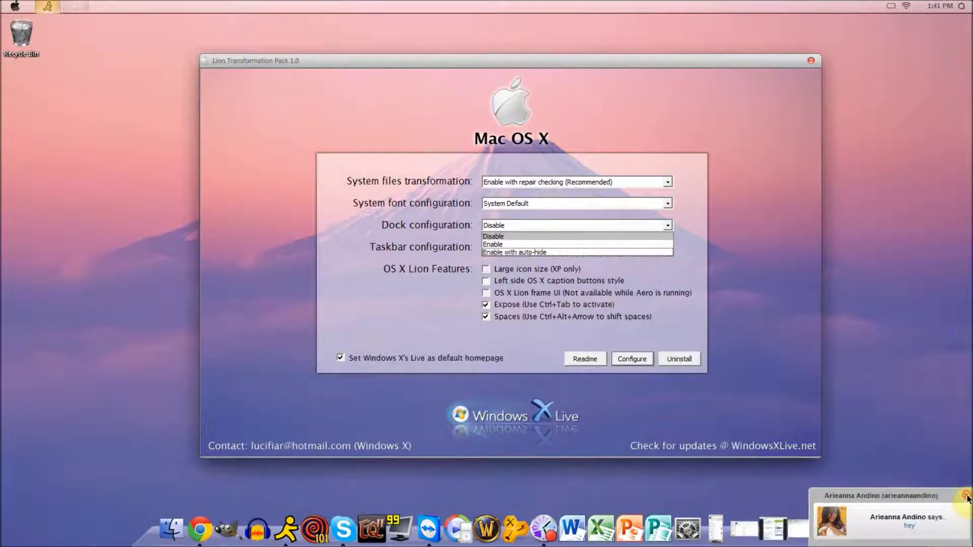
left_click(966, 497)
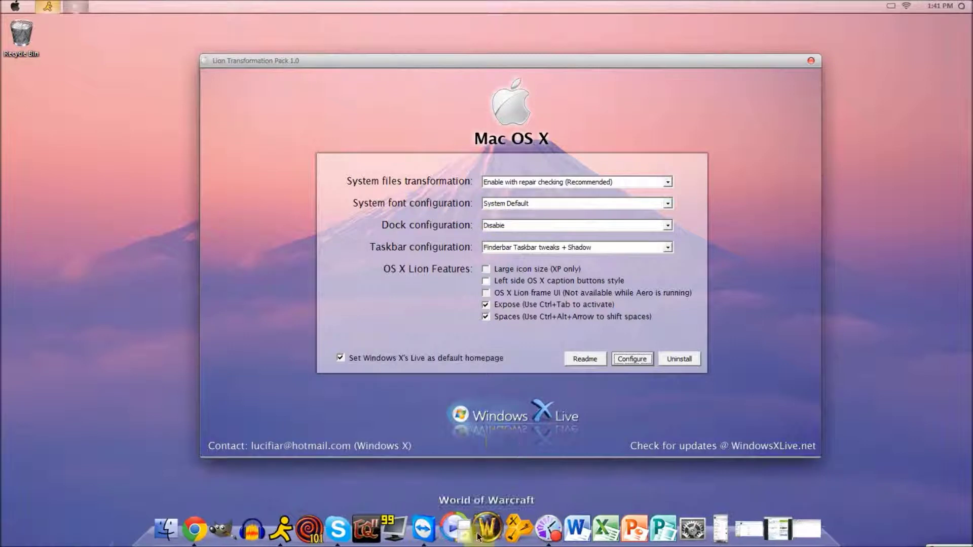
left_click(14, 6)
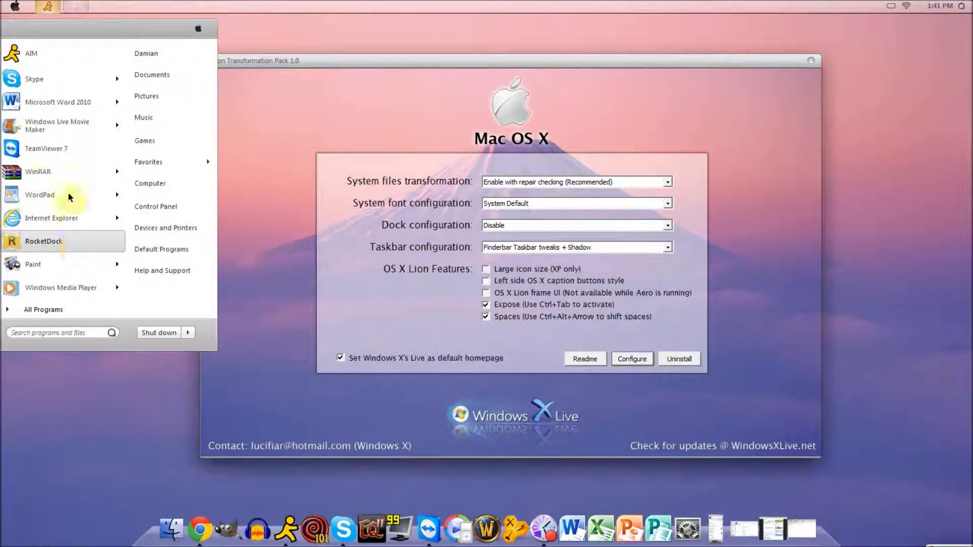
key("Escape")
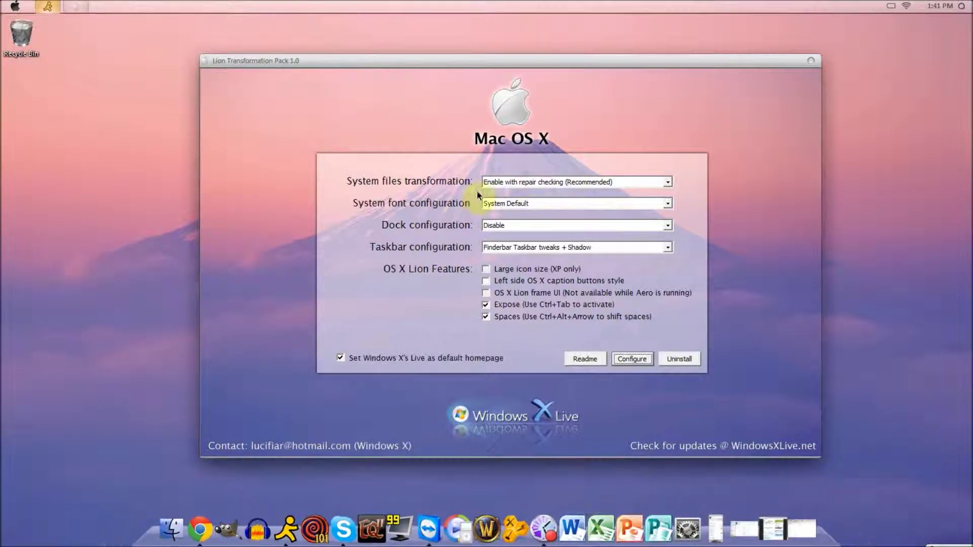
left_click_drag(629, 65, 603, 56)
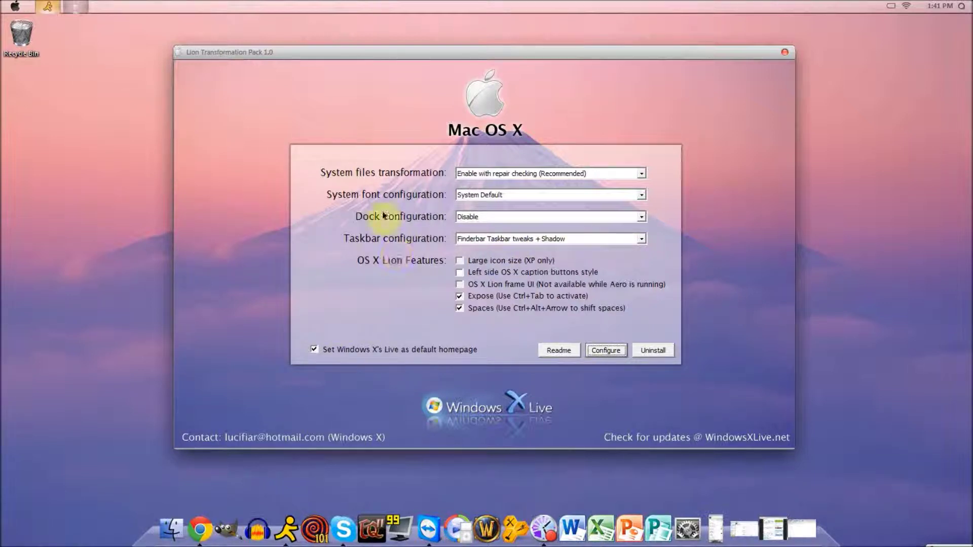
Step: Close the setup window and confirm Exit Setup without installing
left_click(785, 53)
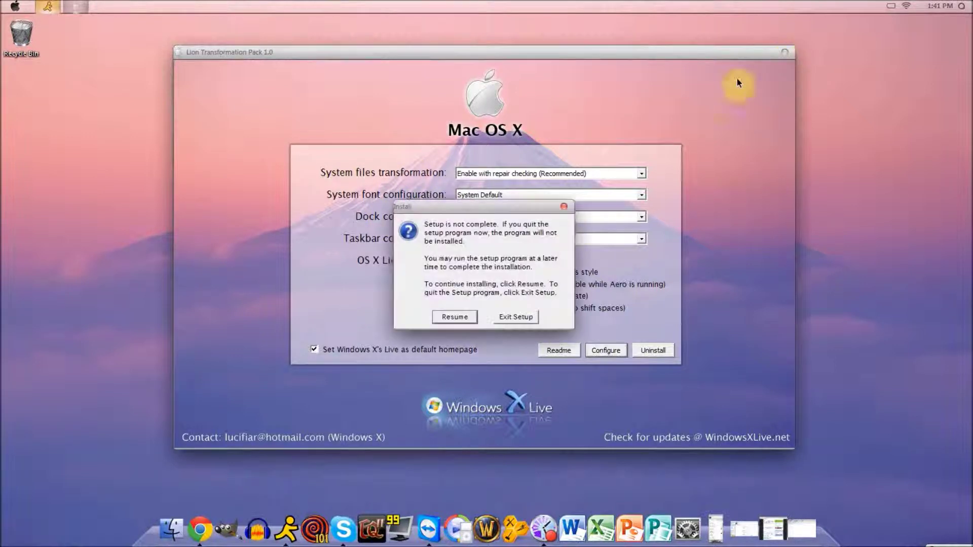
left_click(504, 317)
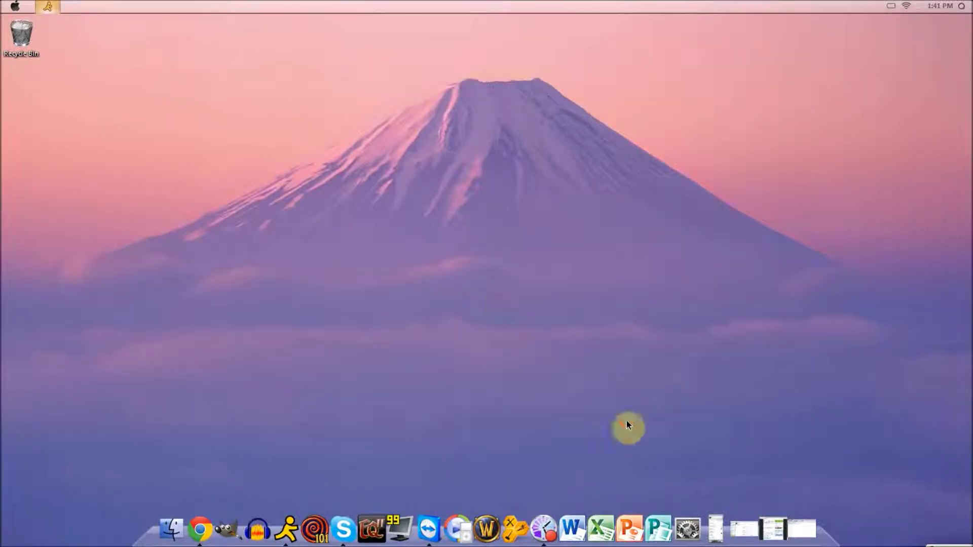